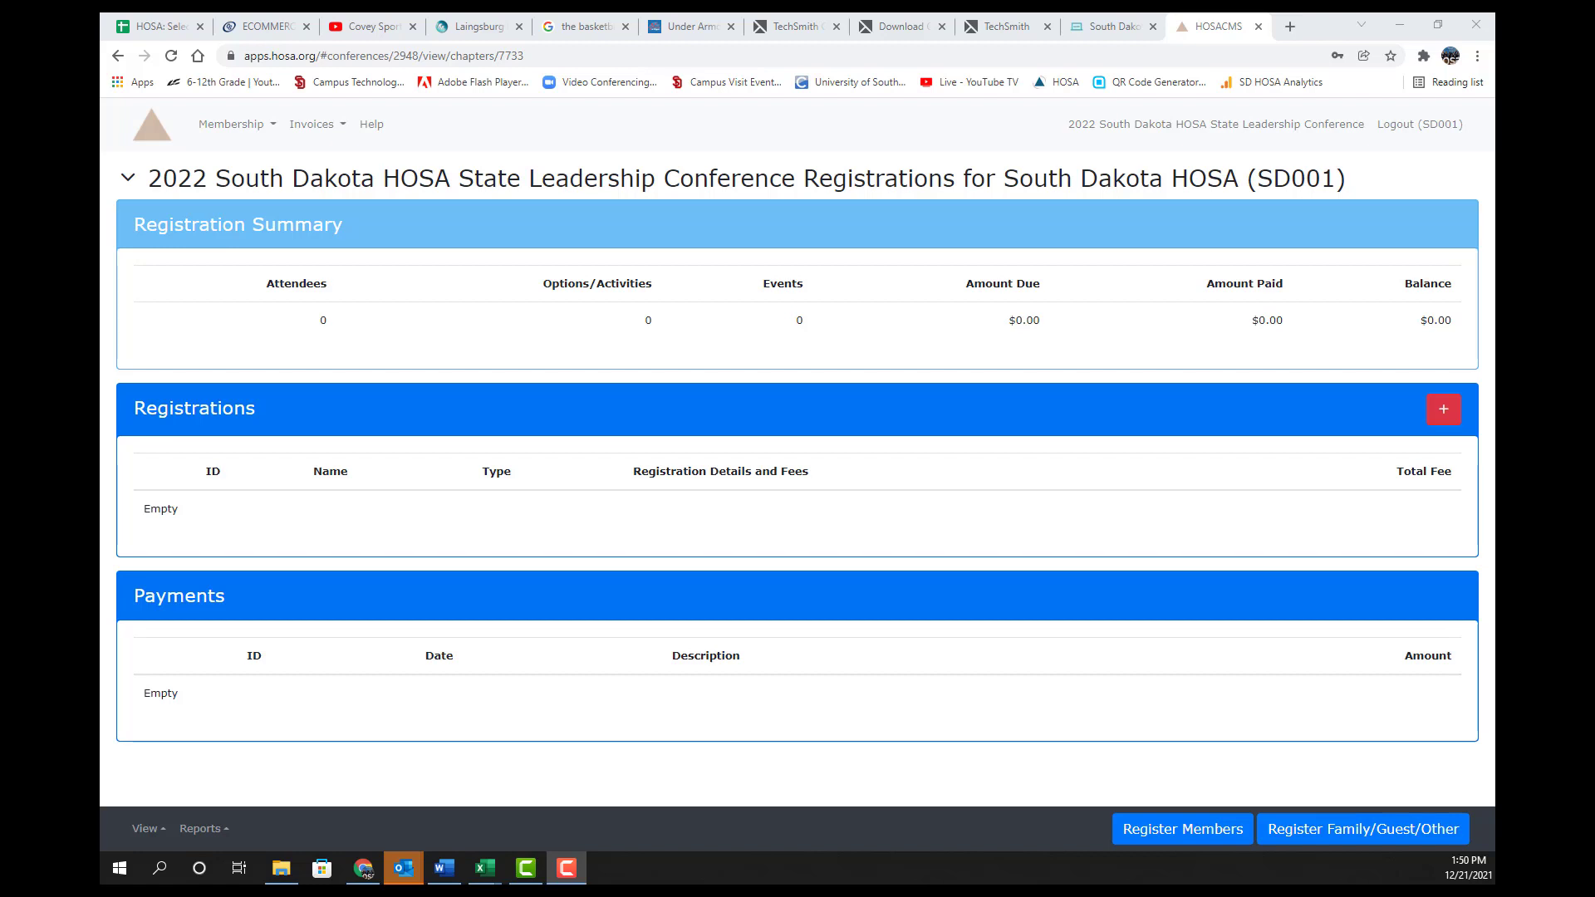
Step: Open the conference registration form for the second member in the list of members not yet registered
{"action": "left_click", "coordinate": [1445, 411]}
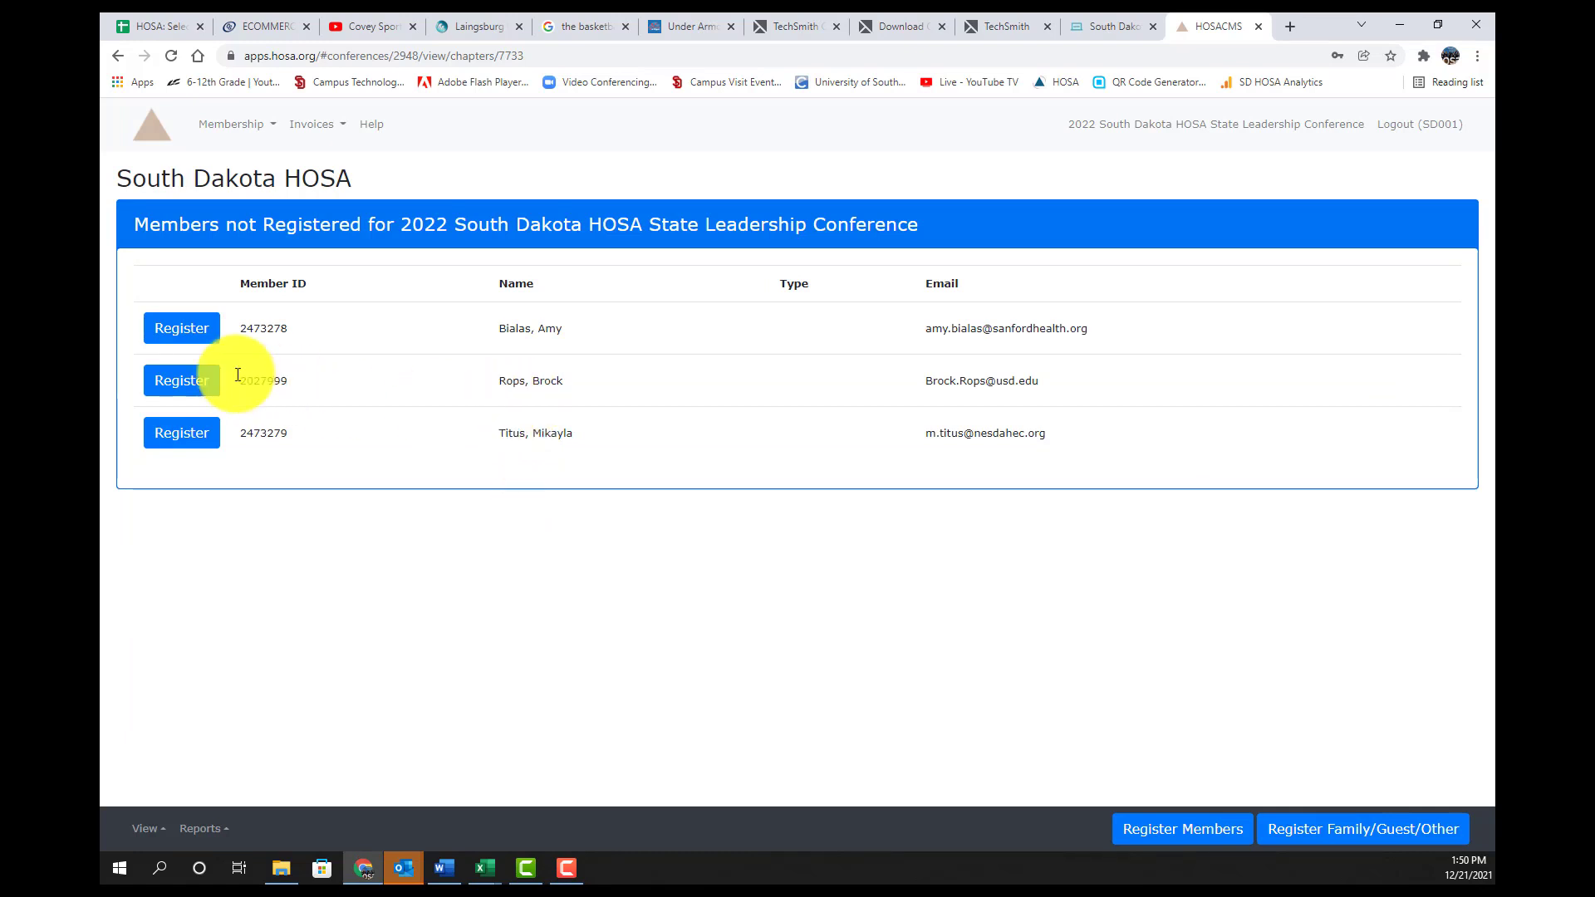
{"action": "left_click", "coordinate": [181, 383]}
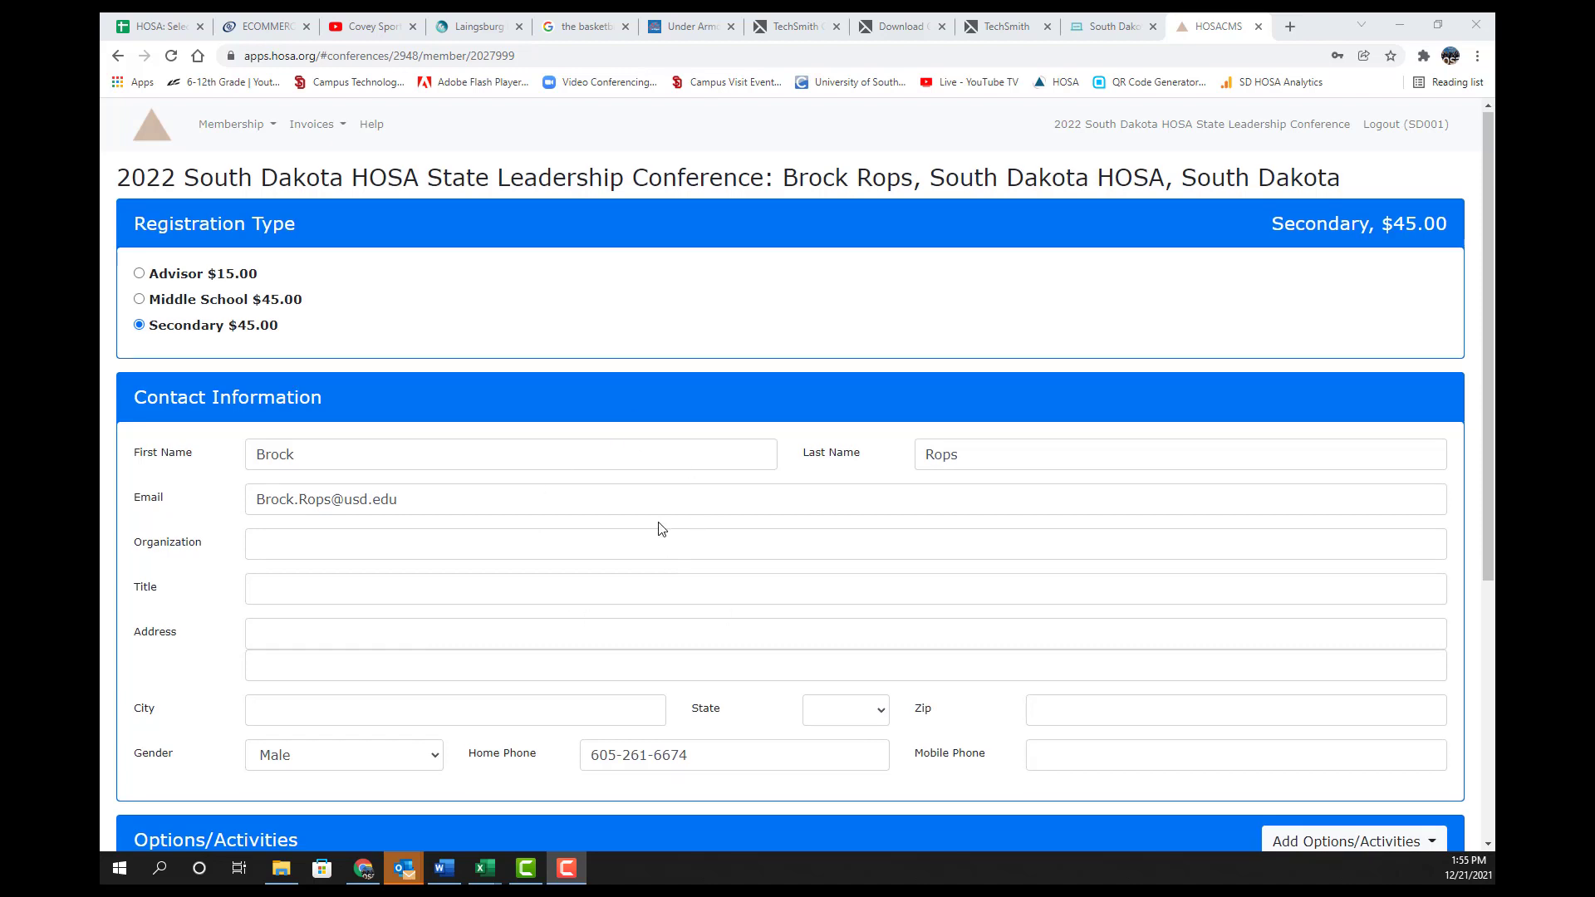
Step: Add the T-Shirt 2X-Large, Voting Delegate and Senior/Alumni Social Apr. 1 options to the member's registration
{"action": "scroll", "coordinate": [659, 526], "scroll_direction": "down", "scroll_amount": 5}
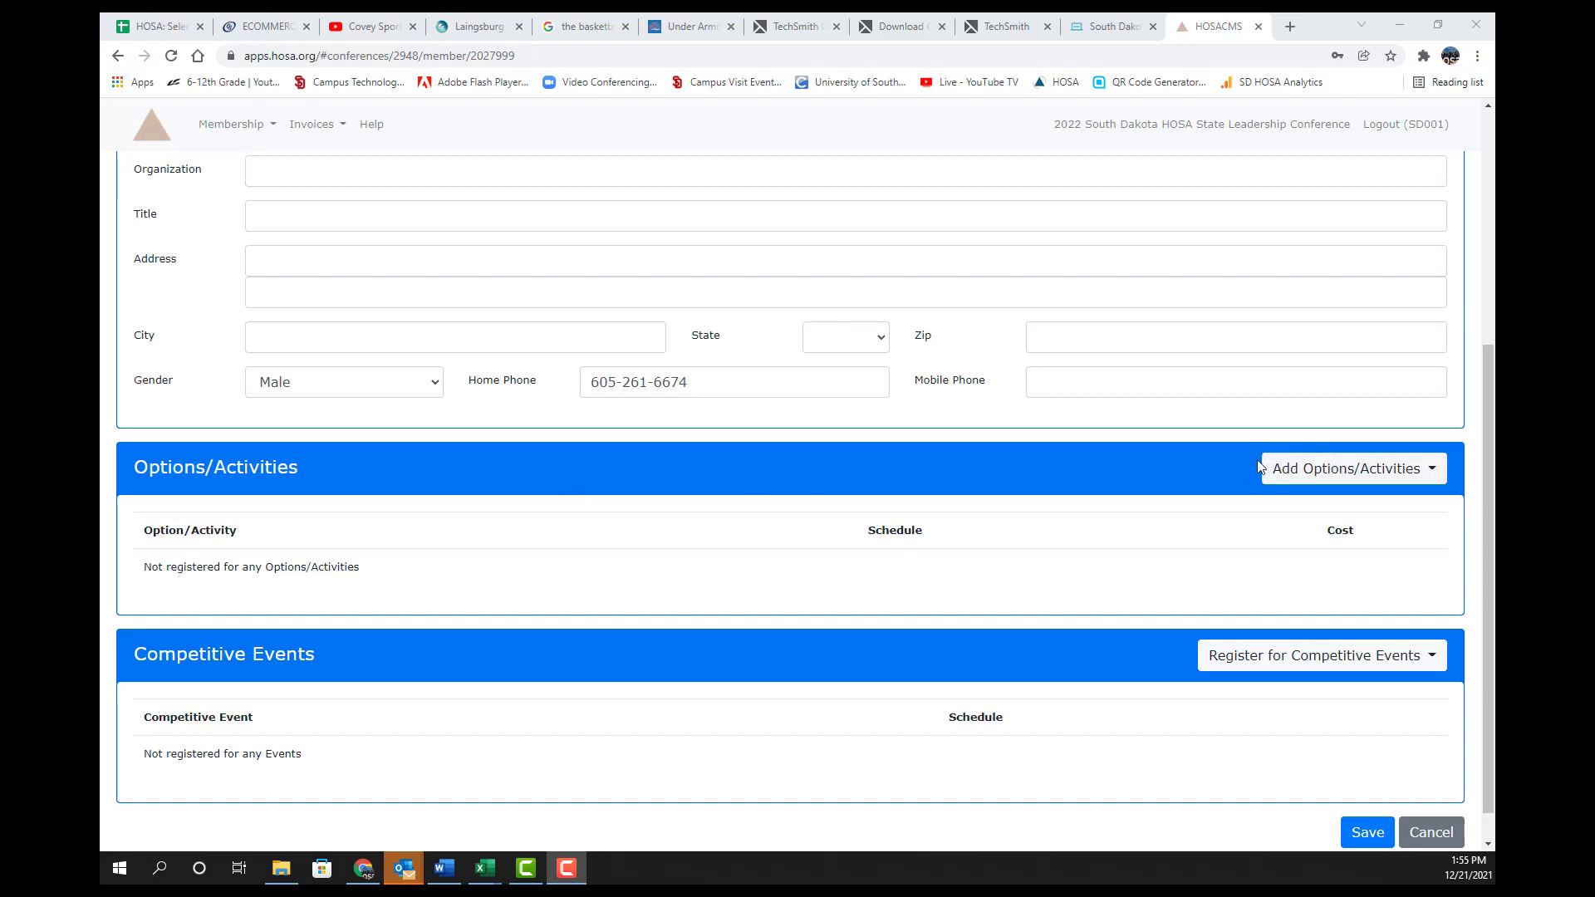
{"action": "left_click", "coordinate": [1433, 477]}
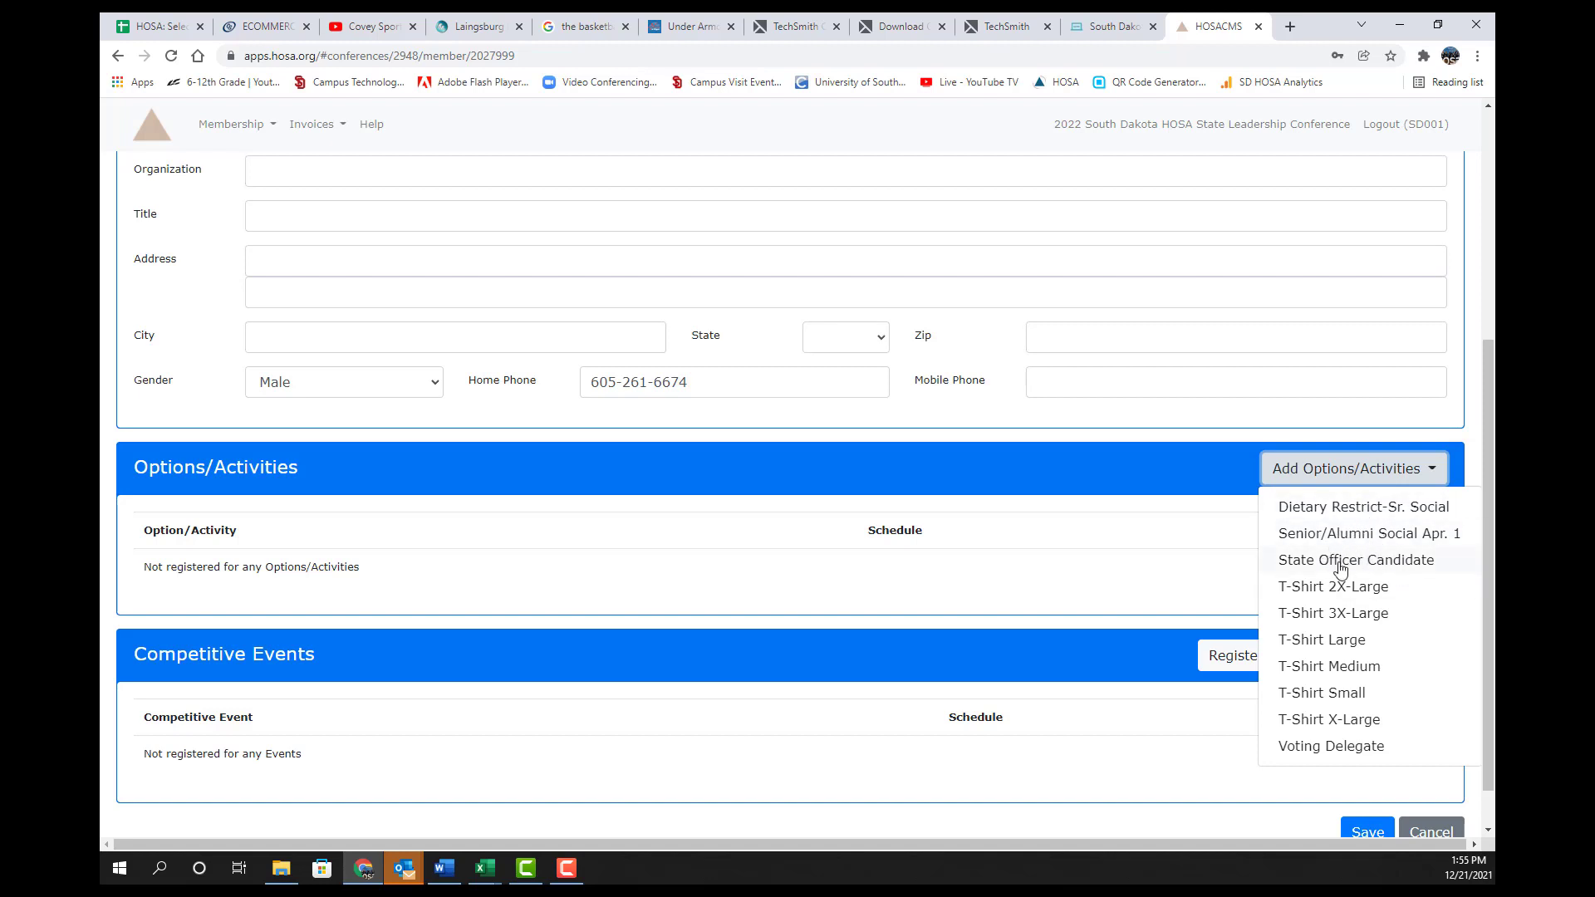
{"action": "left_click", "coordinate": [1214, 570]}
{"action": "left_click", "coordinate": [1432, 471]}
{"action": "left_click", "coordinate": [1340, 588]}
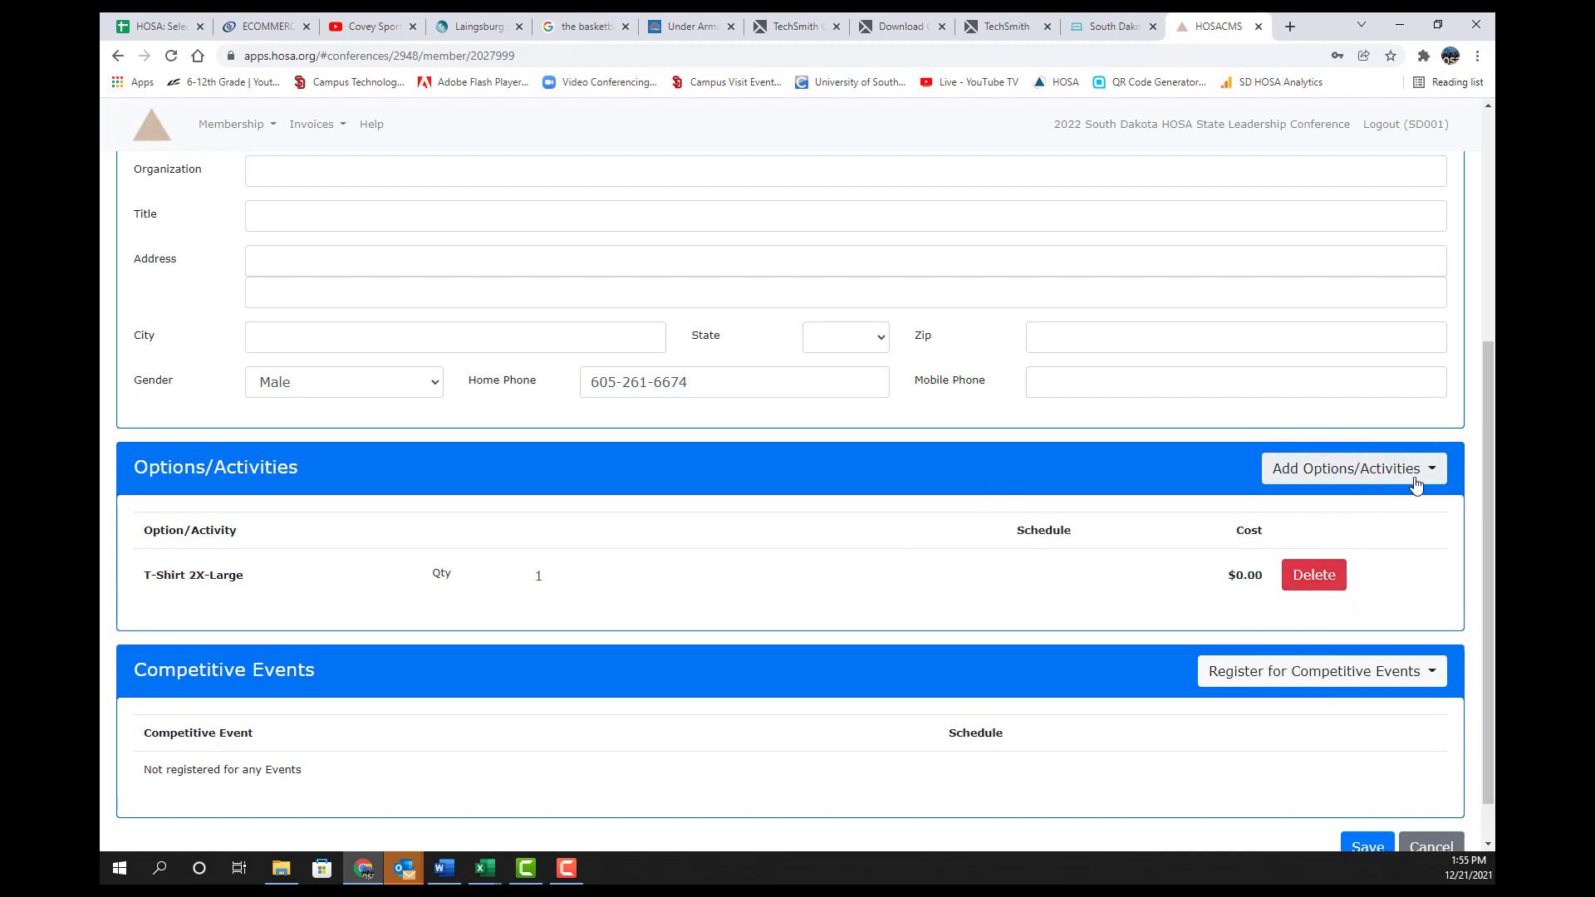
{"action": "left_click", "coordinate": [1416, 483]}
{"action": "left_click", "coordinate": [1334, 750]}
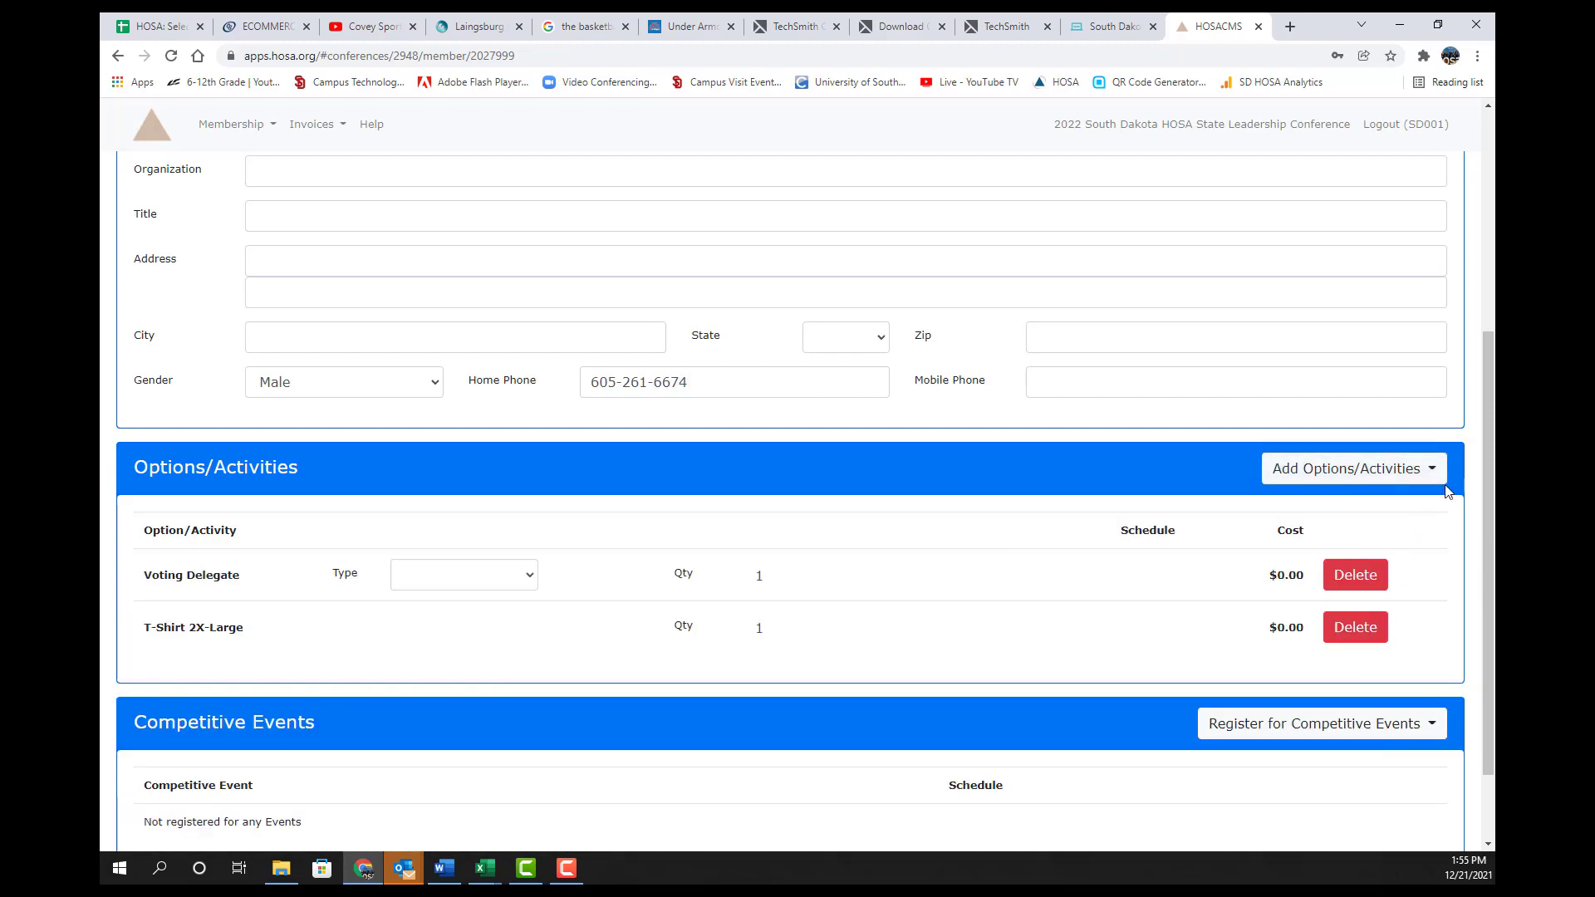
{"action": "left_click", "coordinate": [1437, 480]}
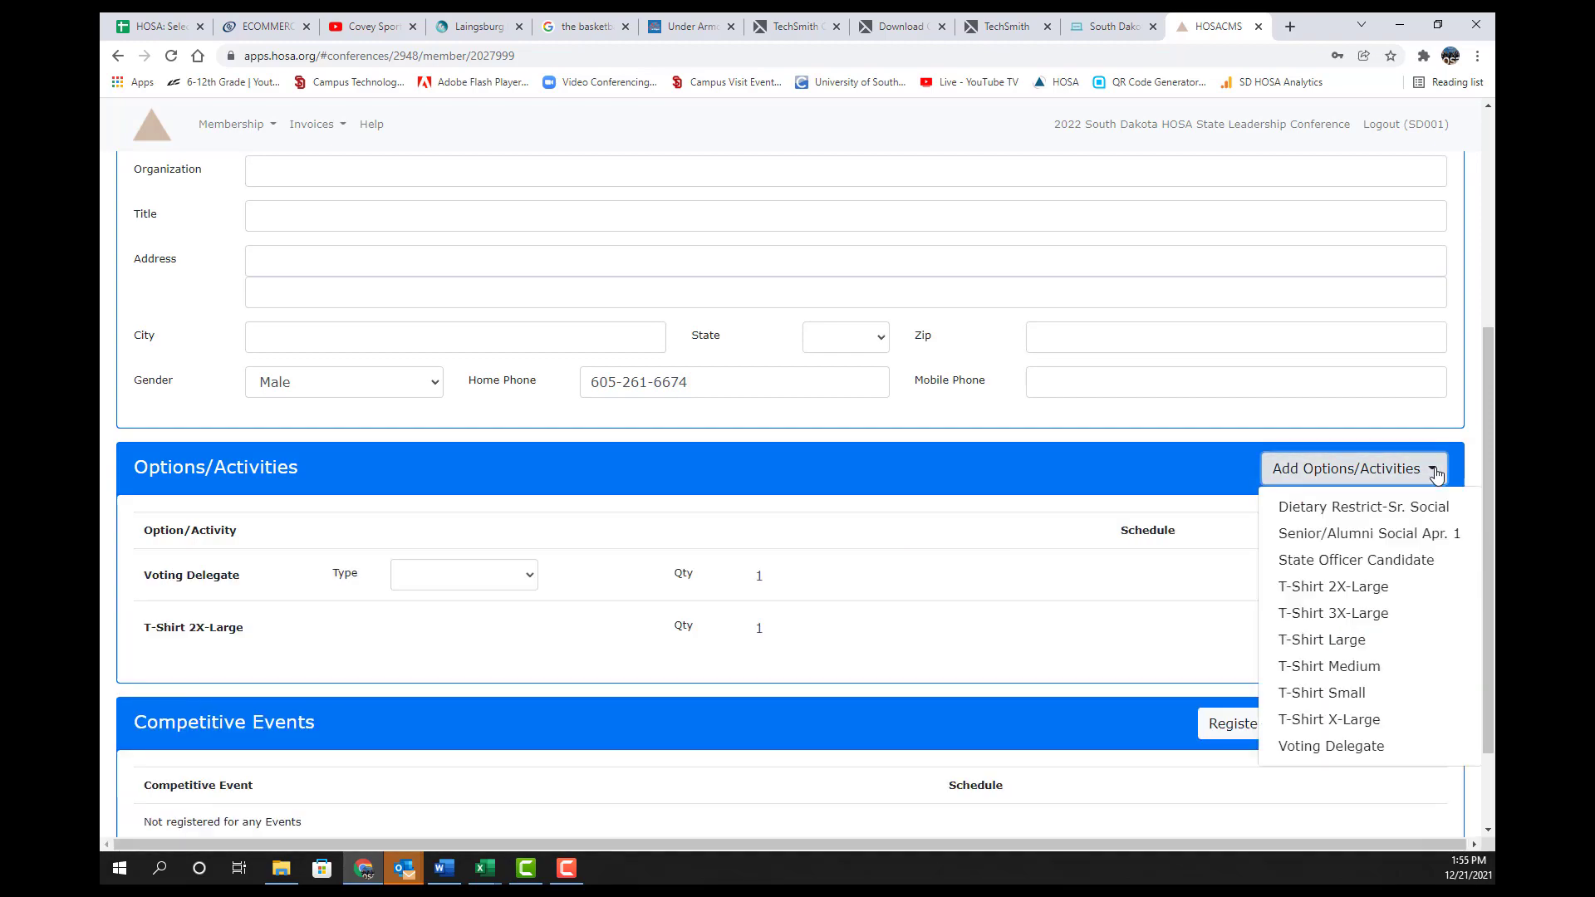
{"action": "left_click", "coordinate": [1357, 536]}
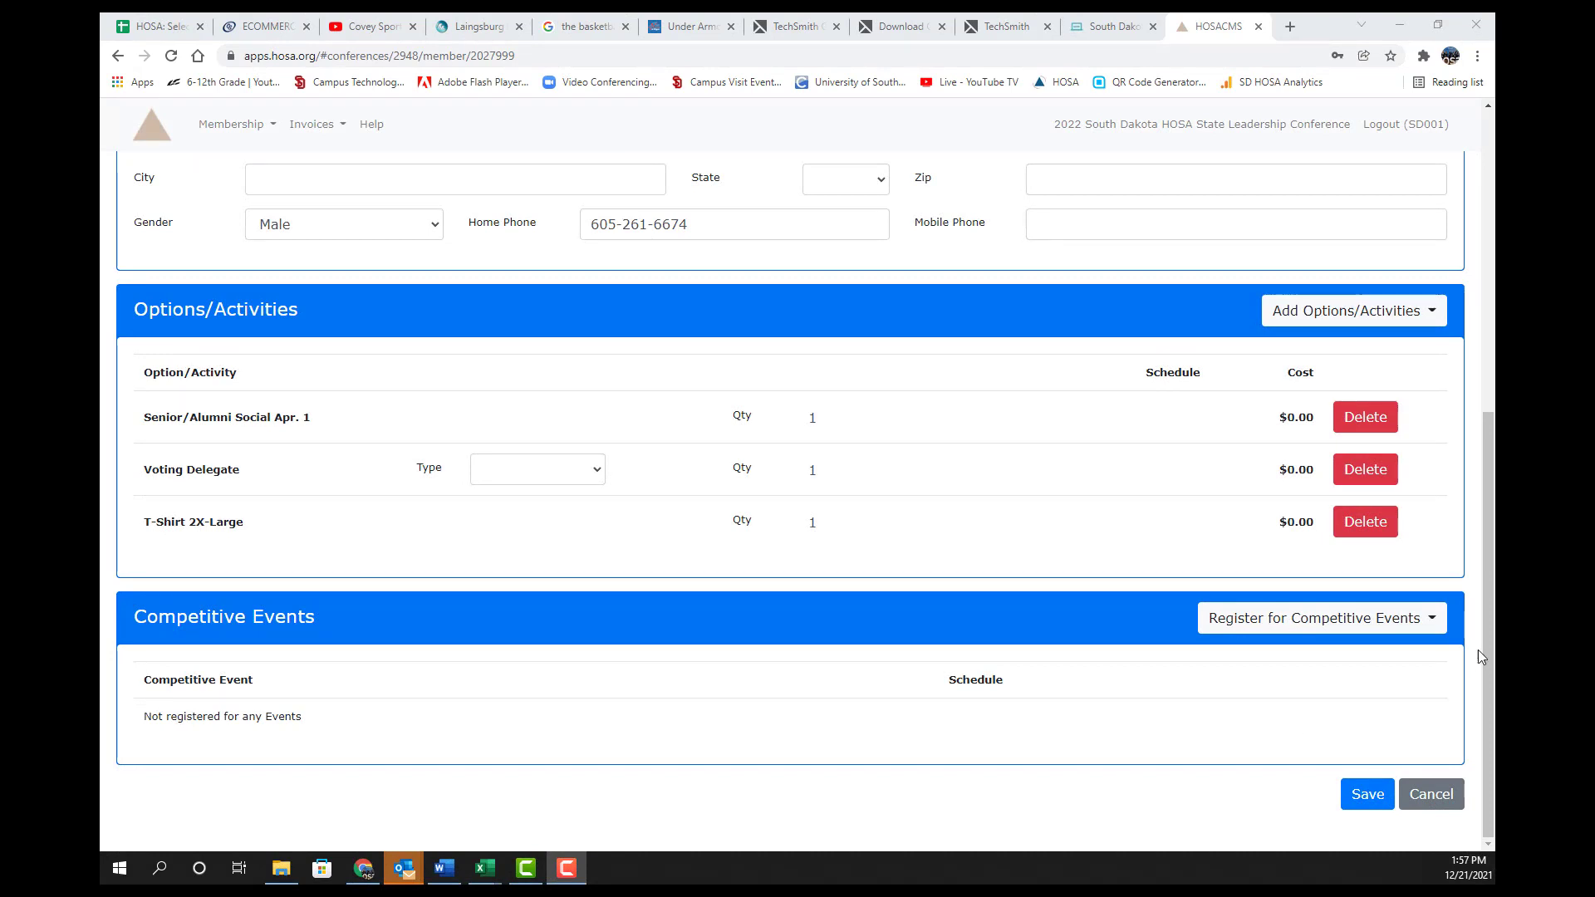
Step: Register the member for the Dental Science and Pathophysiology competitive events
{"action": "left_click", "coordinate": [1437, 627]}
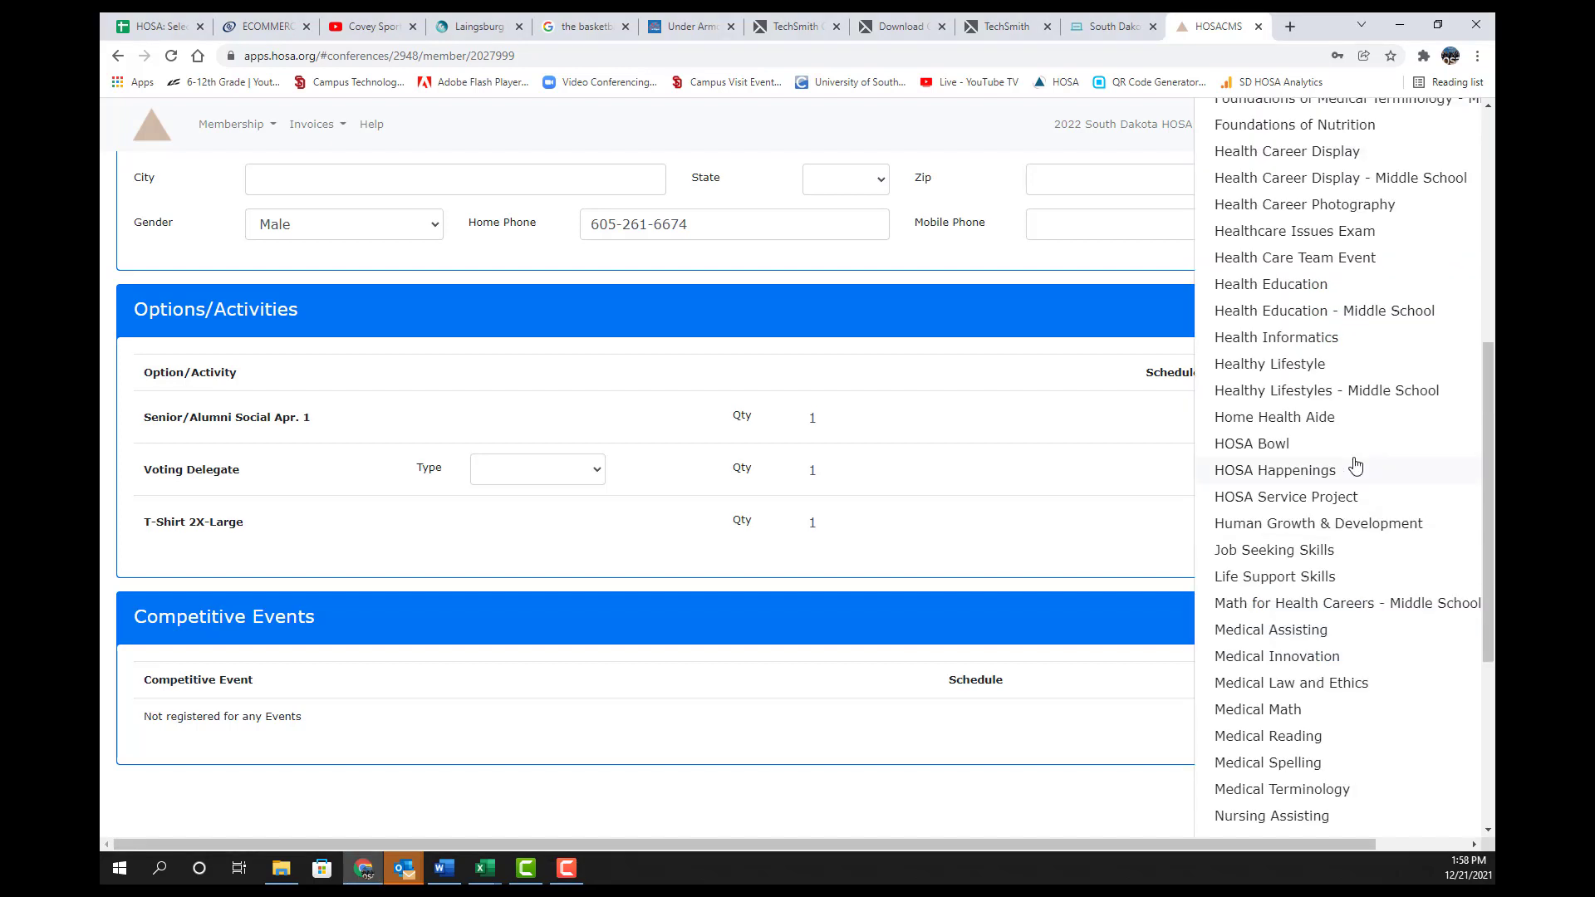
{"action": "scroll", "coordinate": [1296, 307], "scroll_direction": "up", "scroll_amount": 4}
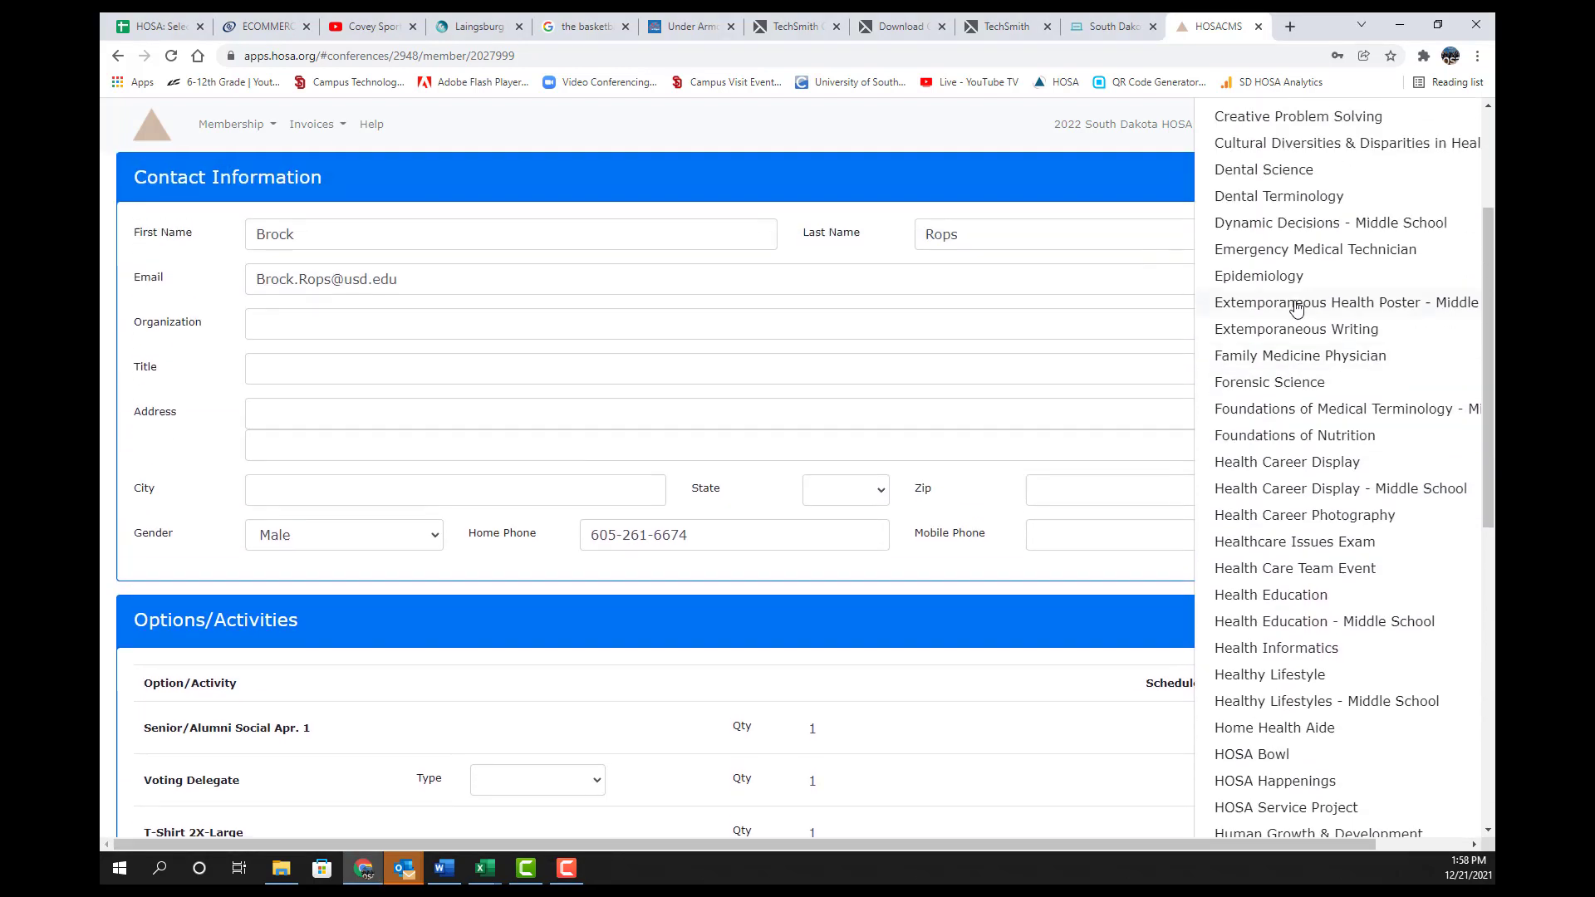
{"action": "scroll", "coordinate": [1296, 307], "scroll_direction": "up", "scroll_amount": 1}
{"action": "left_click", "coordinate": [1289, 213]}
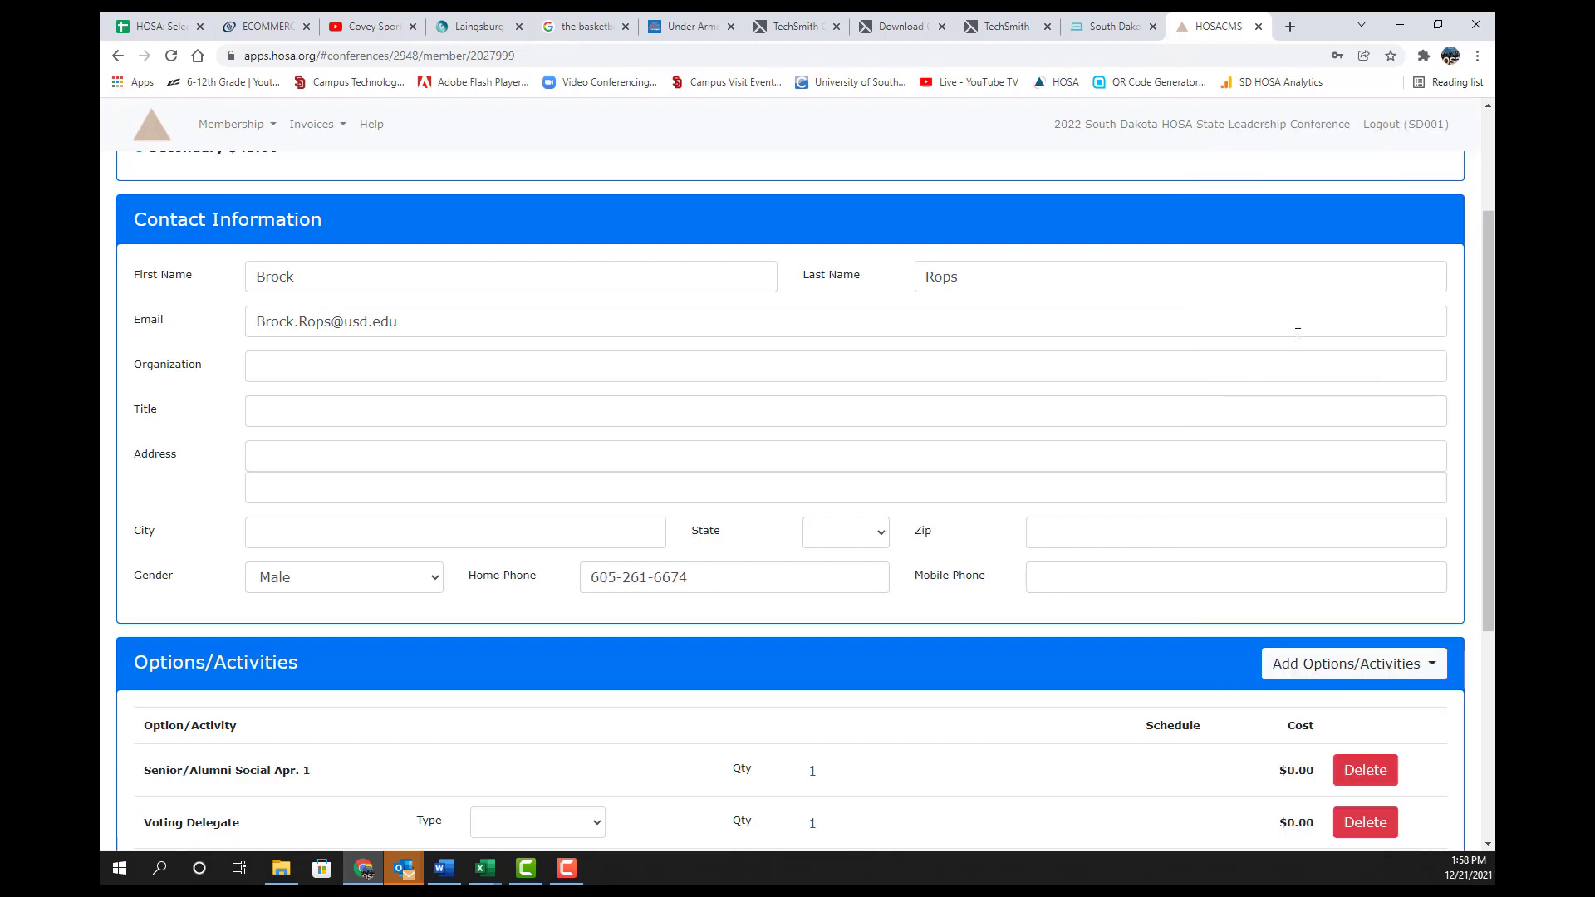
{"action": "scroll", "coordinate": [1297, 335], "scroll_direction": "down", "scroll_amount": 5}
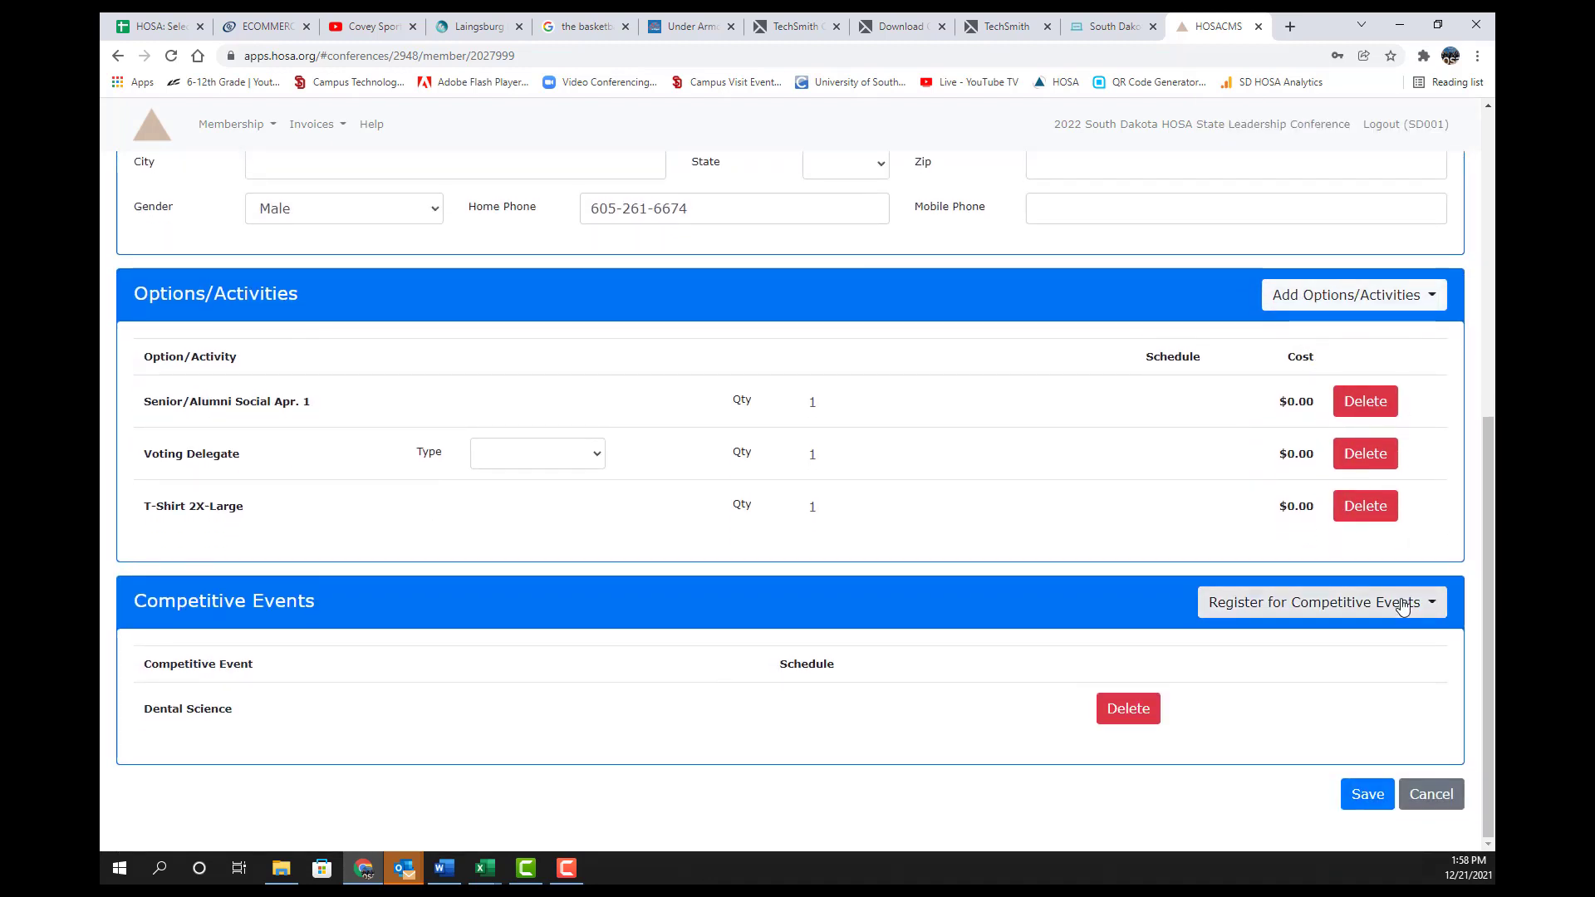
{"action": "left_click", "coordinate": [1402, 606]}
{"action": "scroll", "coordinate": [1345, 416], "scroll_direction": "down", "scroll_amount": 5}
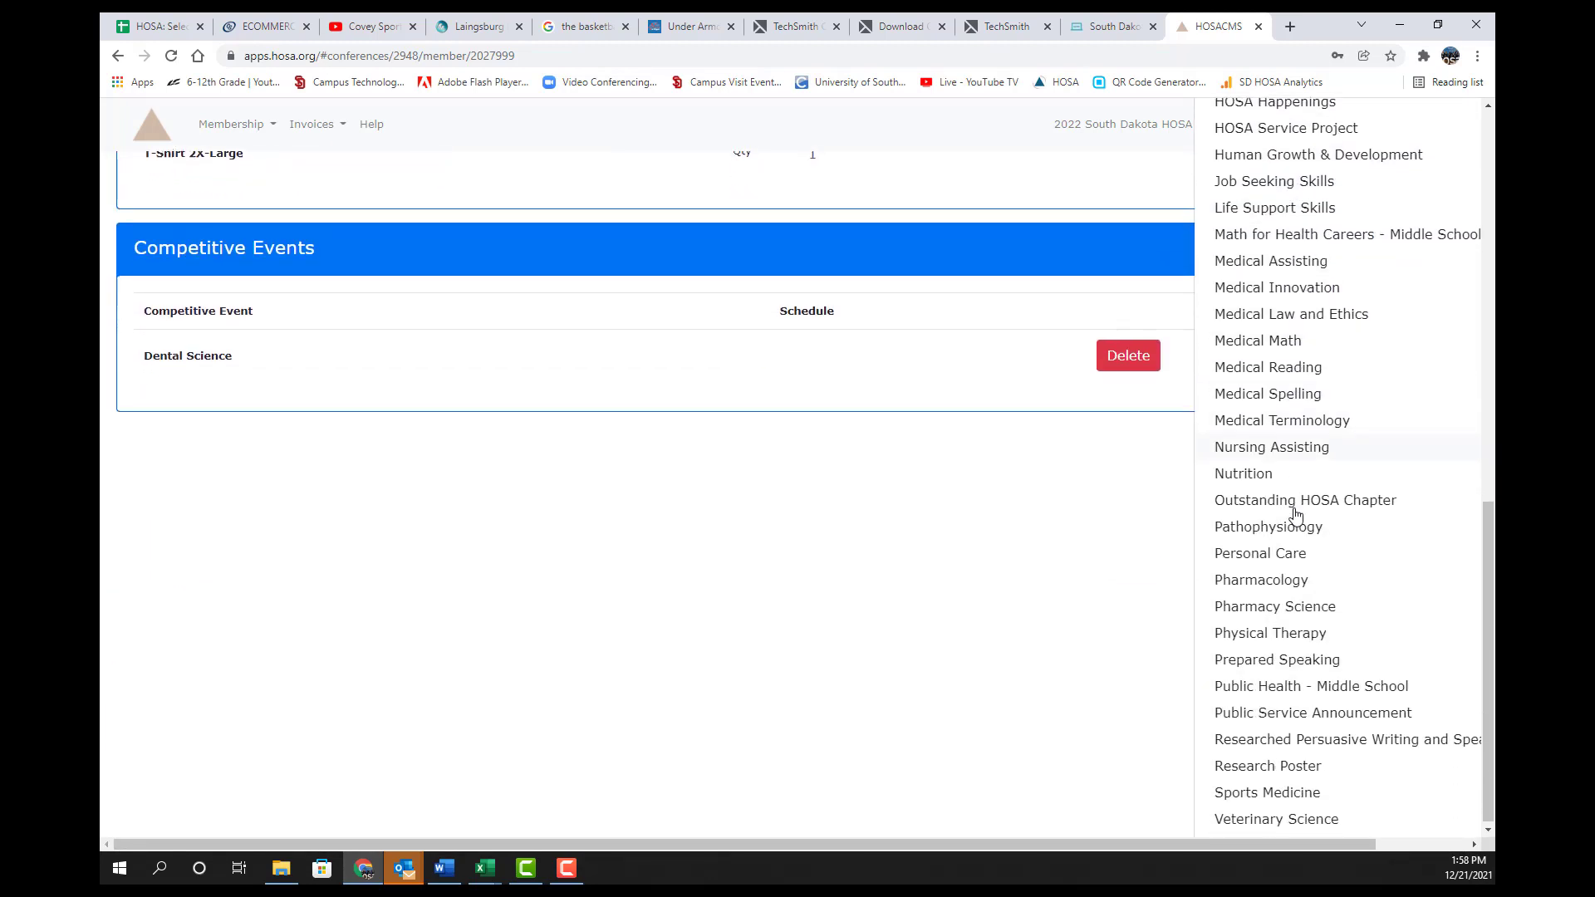
{"action": "left_click", "coordinate": [1298, 527]}
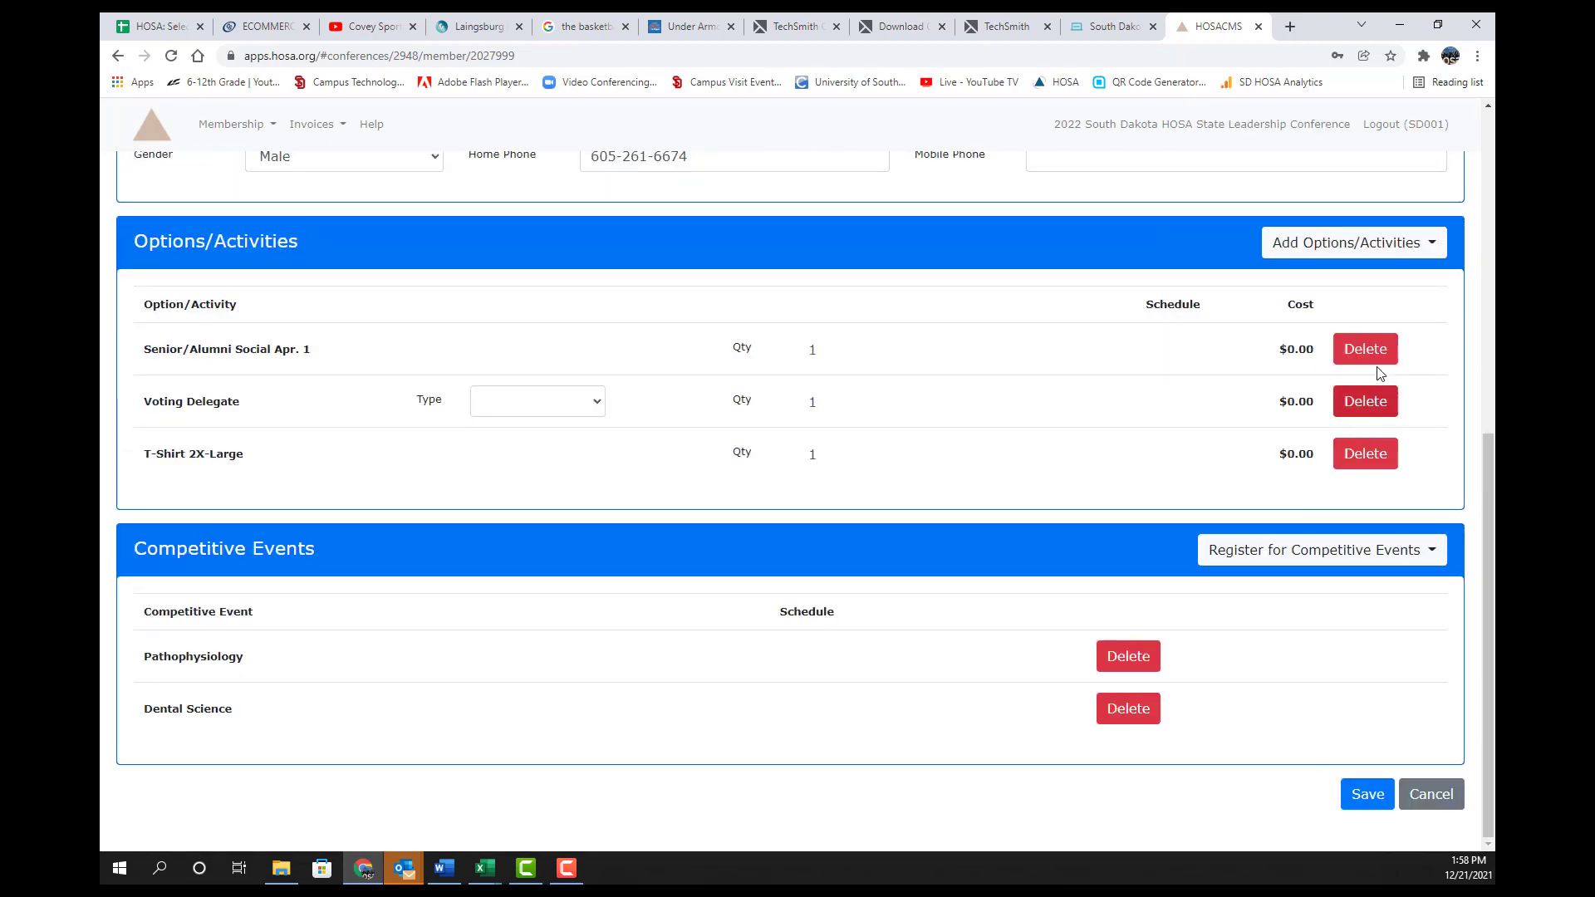
Step: Save the registration with Medical Terminology as an additional competitive event and the delegate type set to Voting Delegate
{"action": "left_click", "coordinate": [1429, 246]}
{"action": "left_click", "coordinate": [1417, 502]}
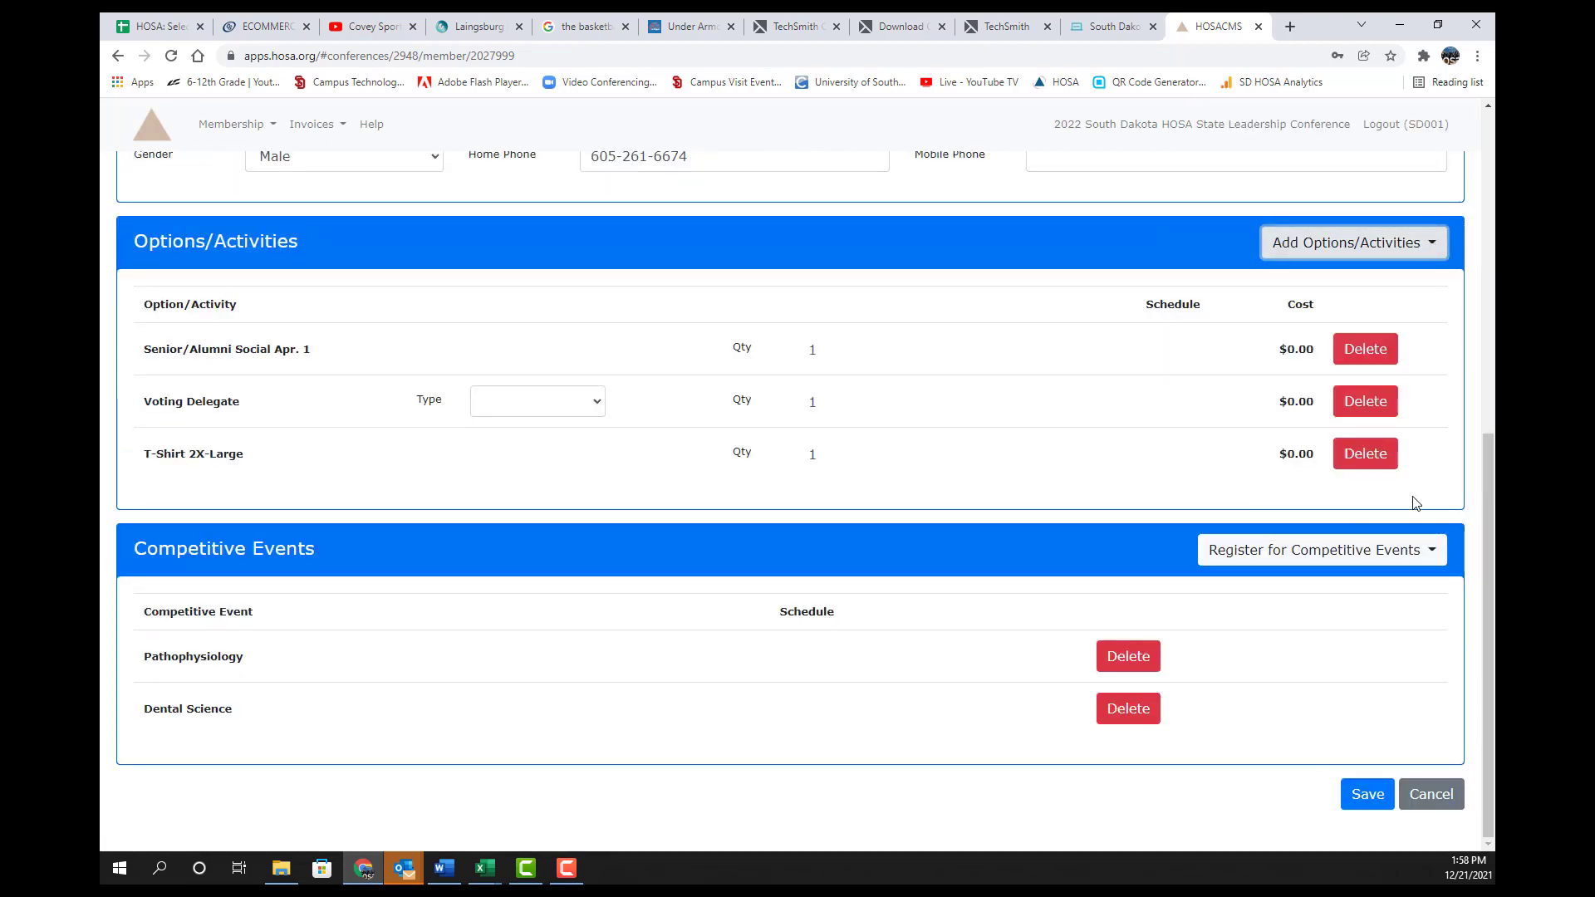
{"action": "left_click", "coordinate": [1413, 549]}
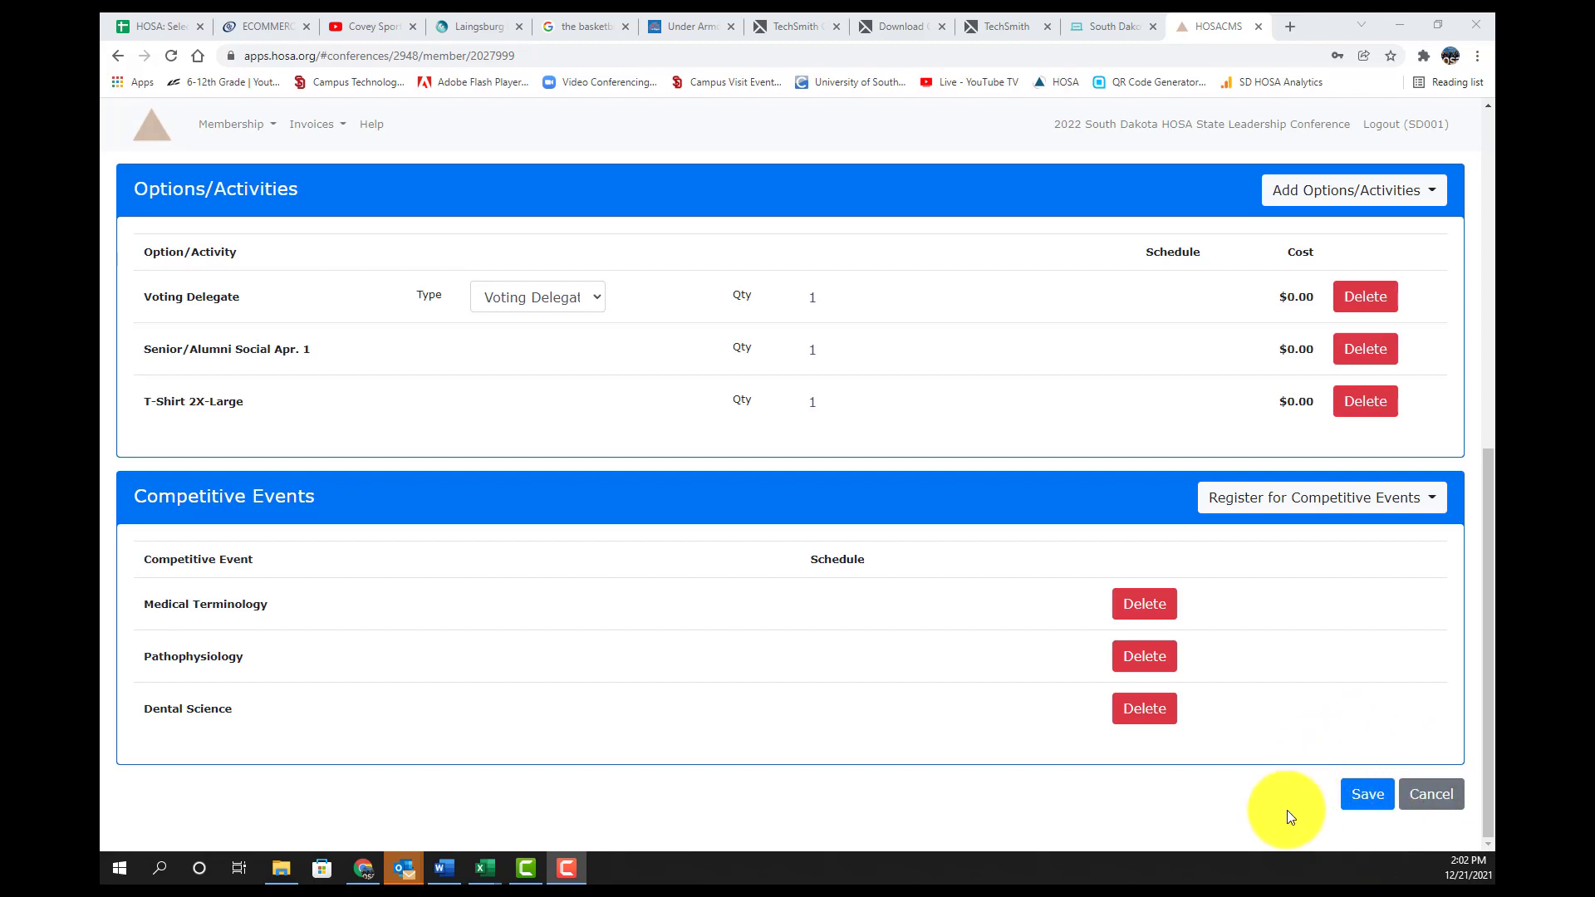
{"action": "left_click", "coordinate": [1367, 798]}
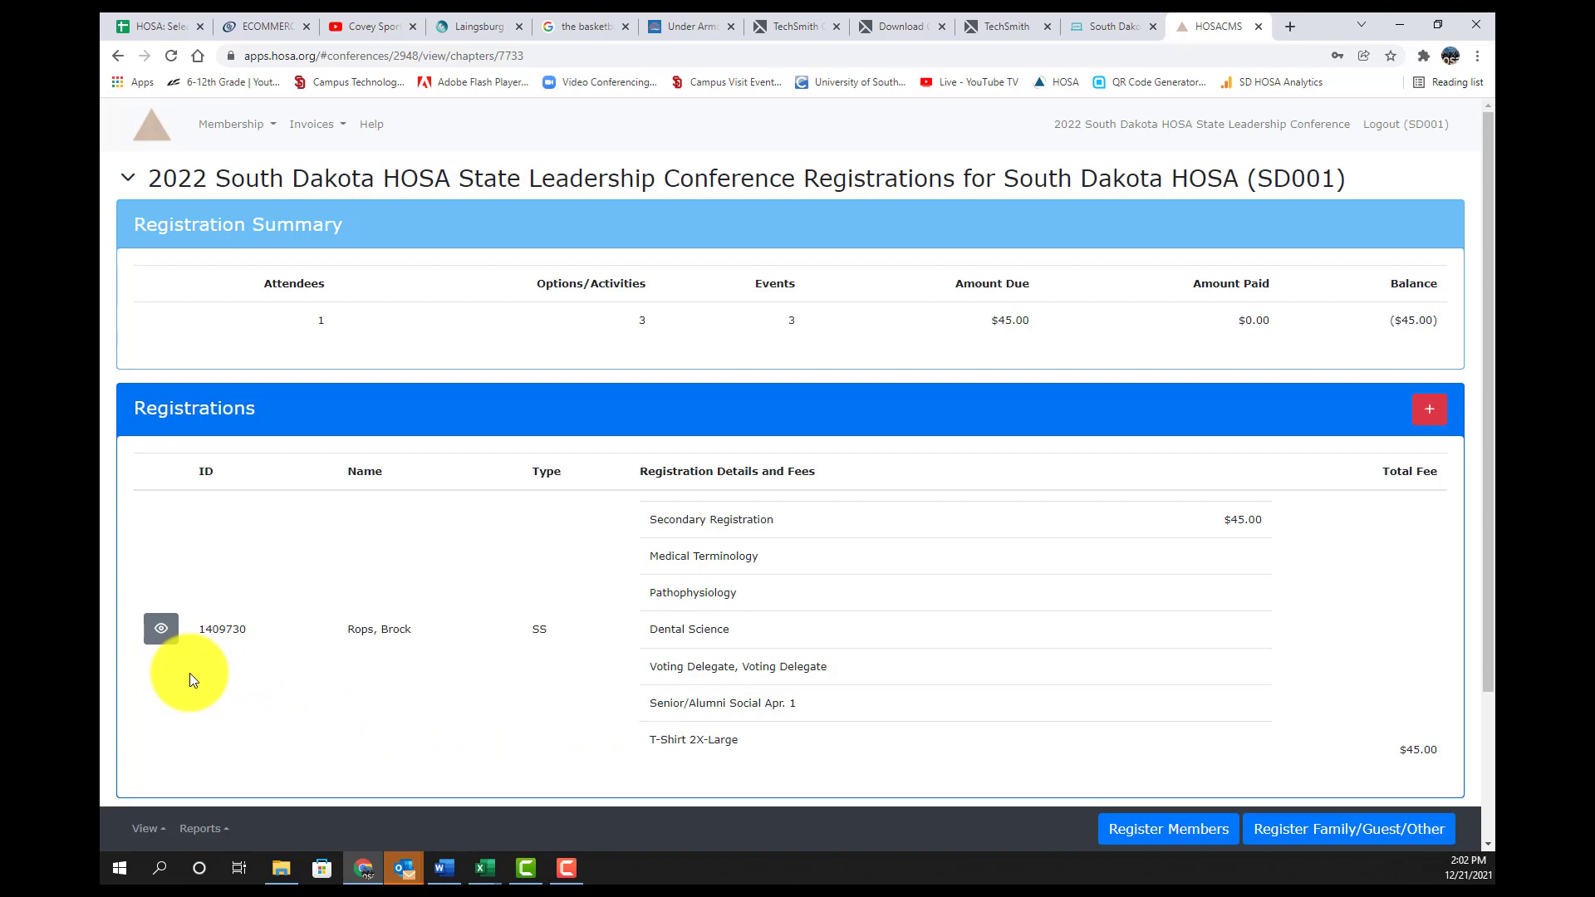
Step: Reopen the member's saved registration and delete the Pathophysiology competitive event from it
{"action": "left_click", "coordinate": [163, 632]}
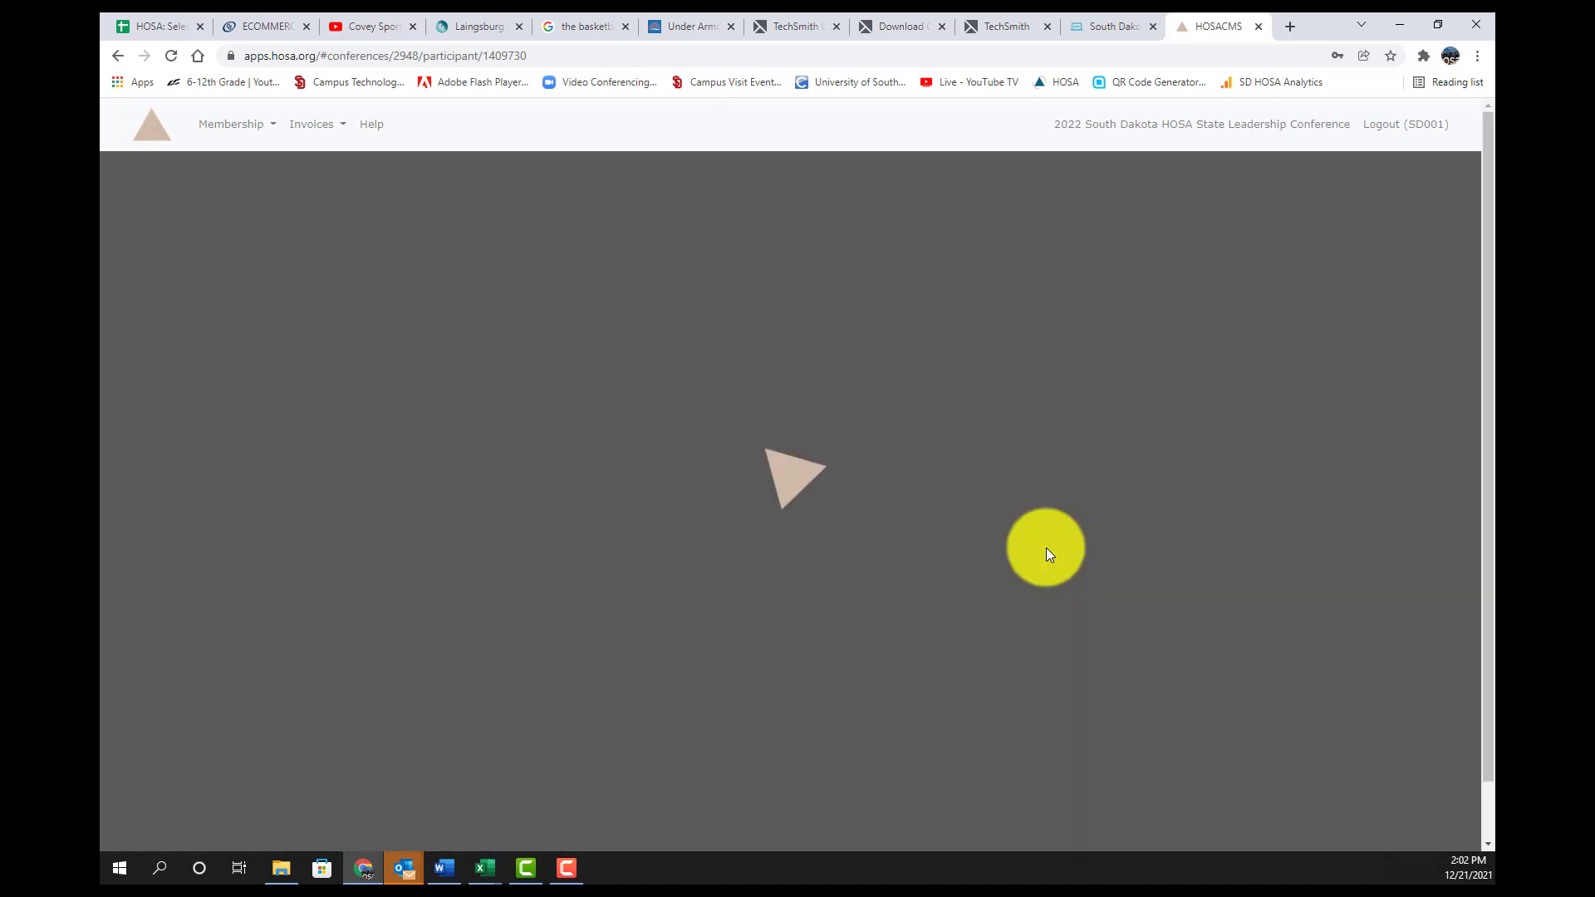
{"action": "scroll", "coordinate": [1045, 546], "scroll_direction": "down", "scroll_amount": 2}
{"action": "scroll", "coordinate": [1045, 546], "scroll_direction": "up", "scroll_amount": 1}
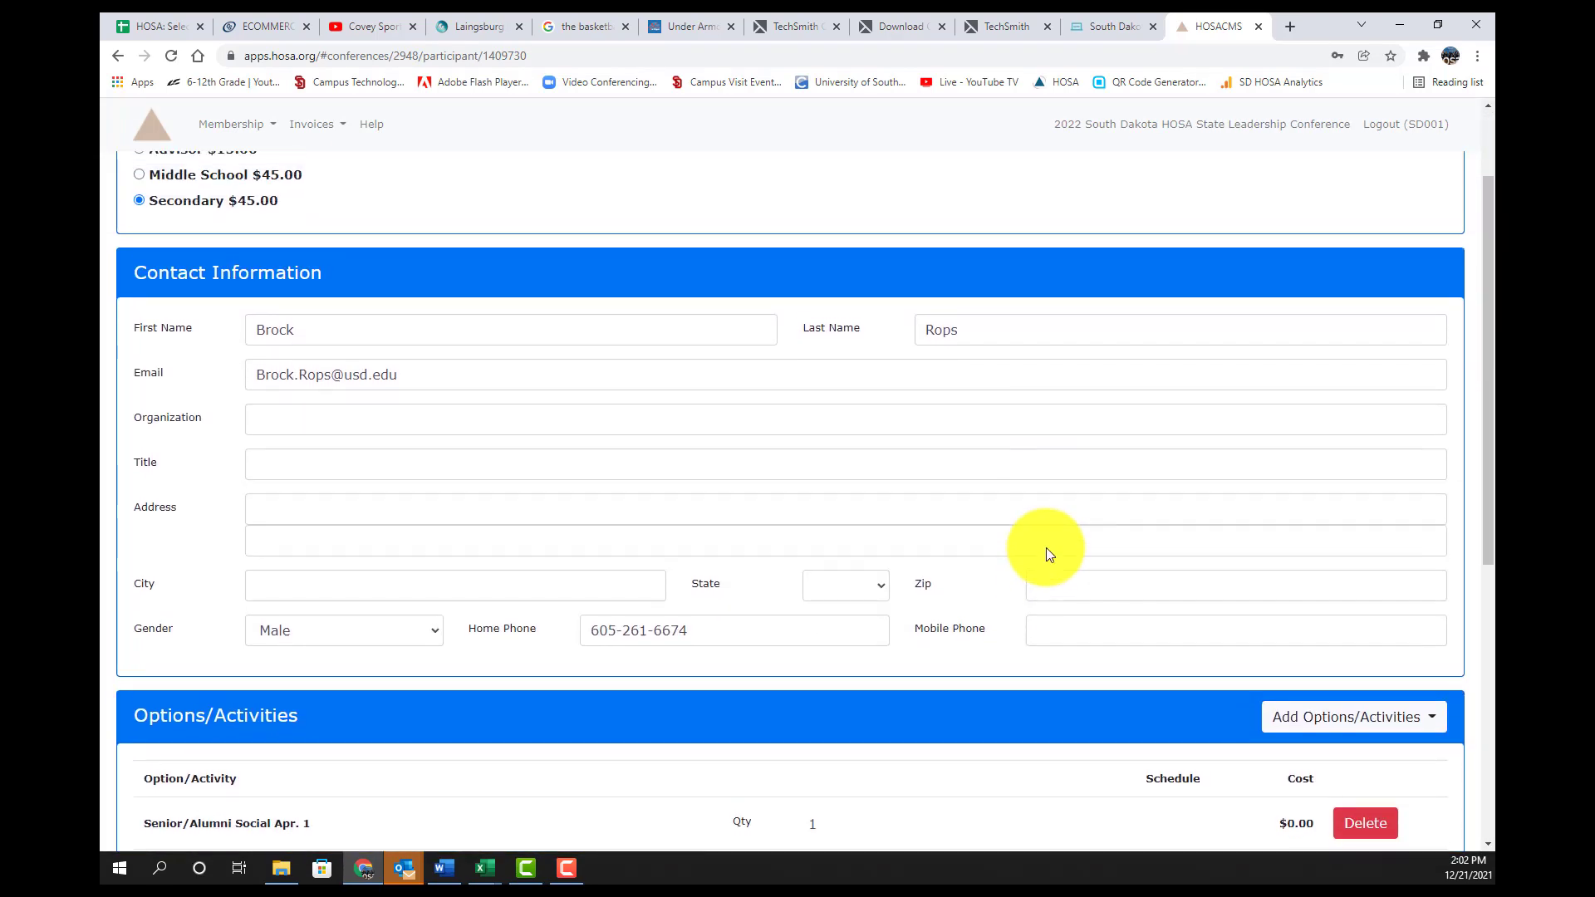
{"action": "scroll", "coordinate": [1046, 547], "scroll_direction": "down", "scroll_amount": 1}
{"action": "scroll", "coordinate": [1048, 549], "scroll_direction": "down", "scroll_amount": 5}
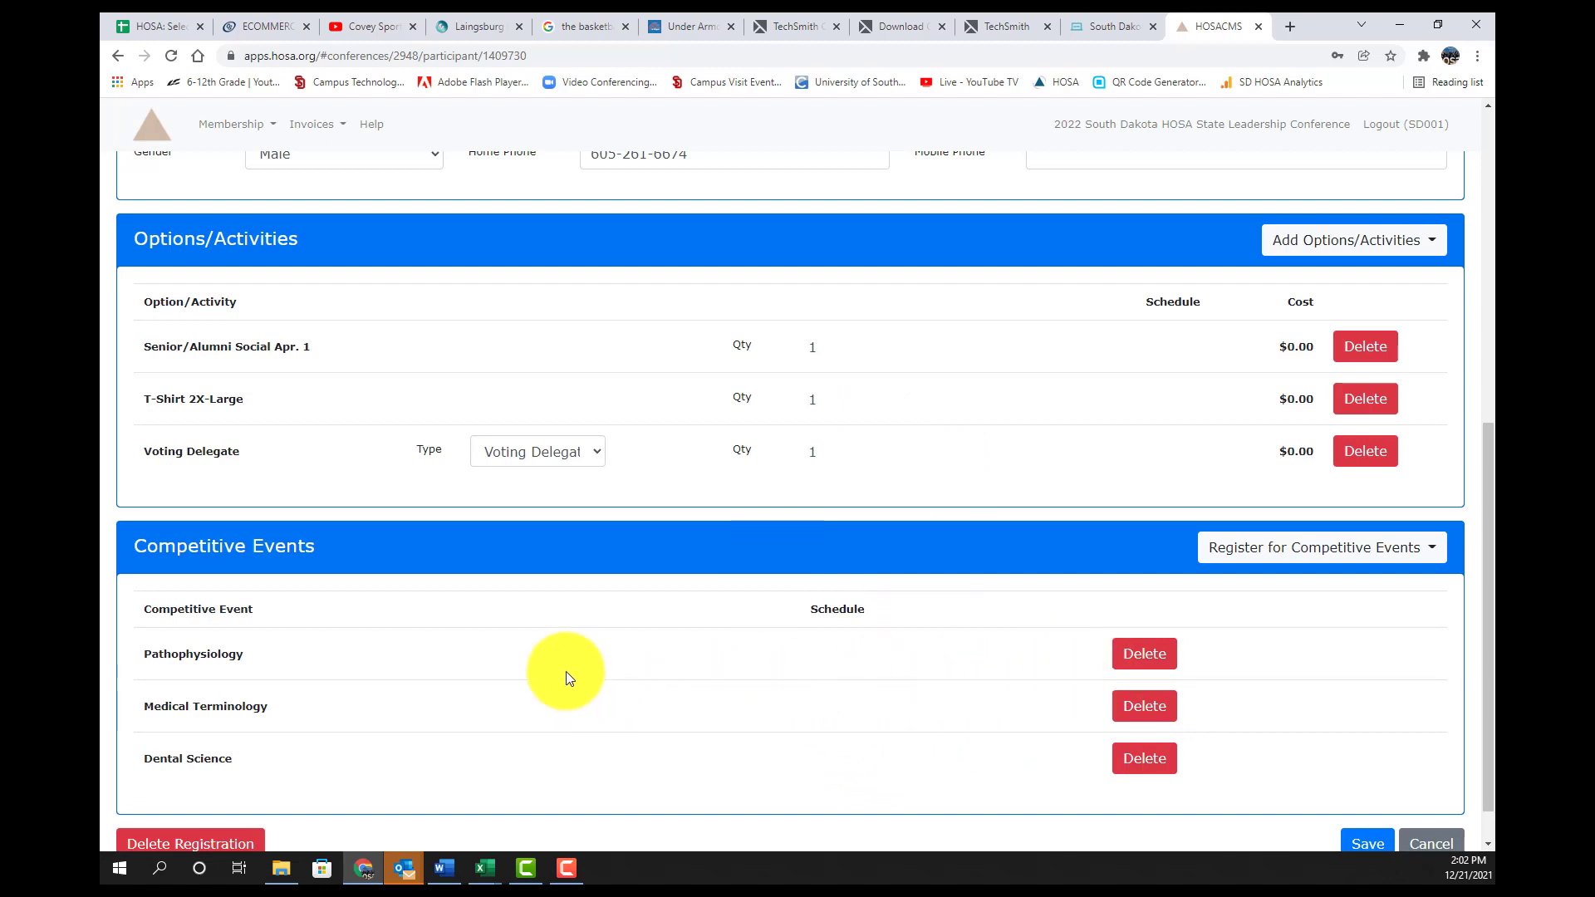
{"action": "left_click", "coordinate": [1138, 653]}
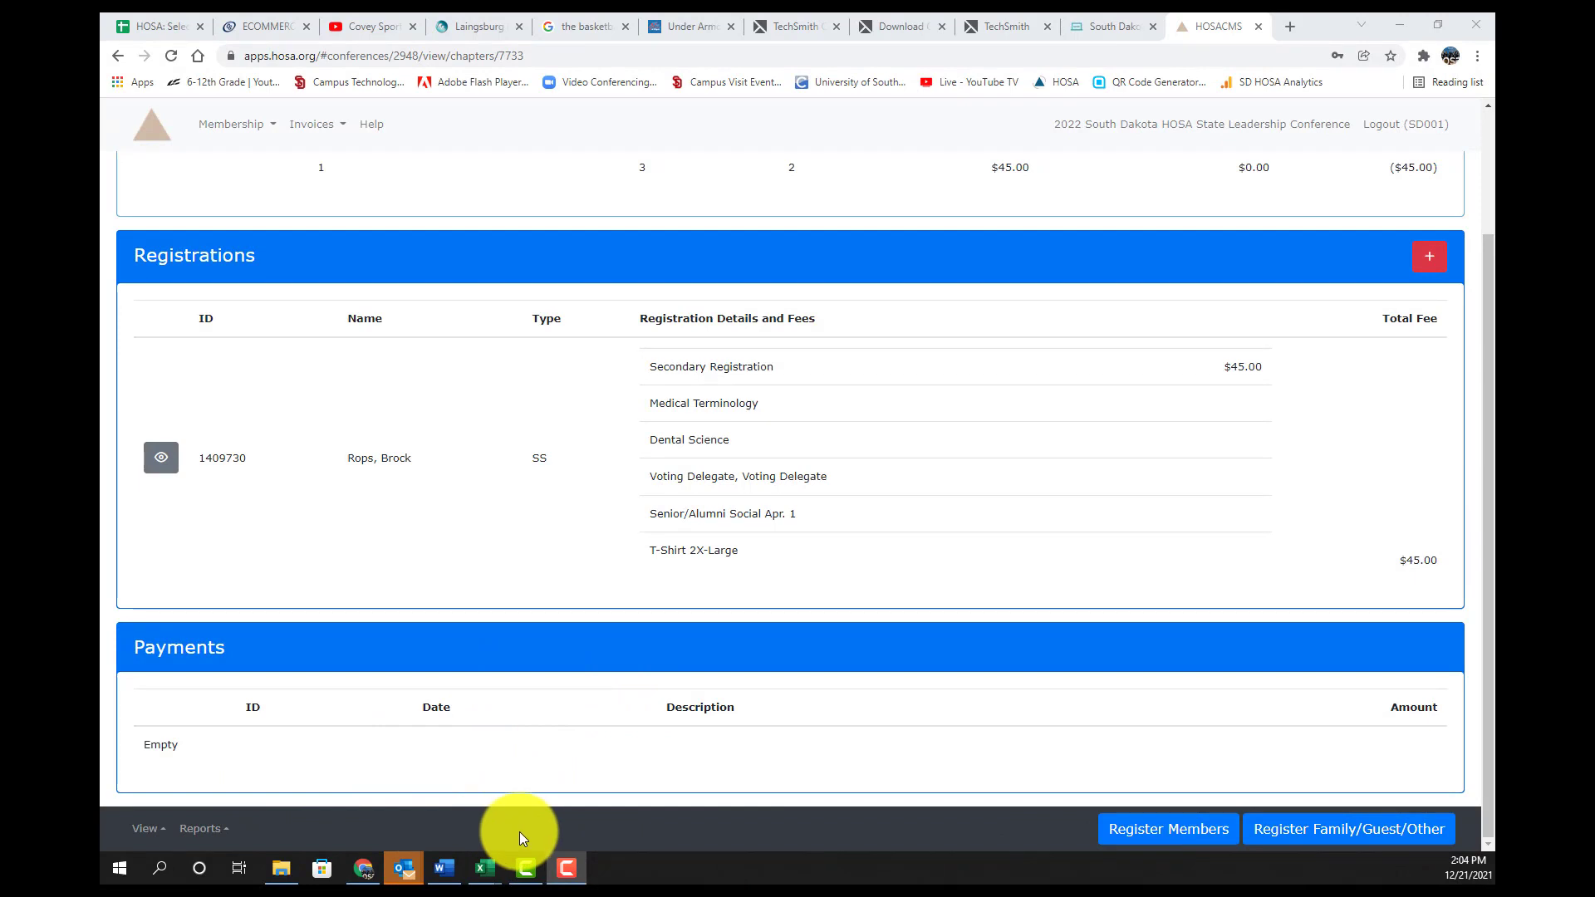
Step: Review the available views and report options for the conference registrations
{"action": "left_click", "coordinate": [147, 830]}
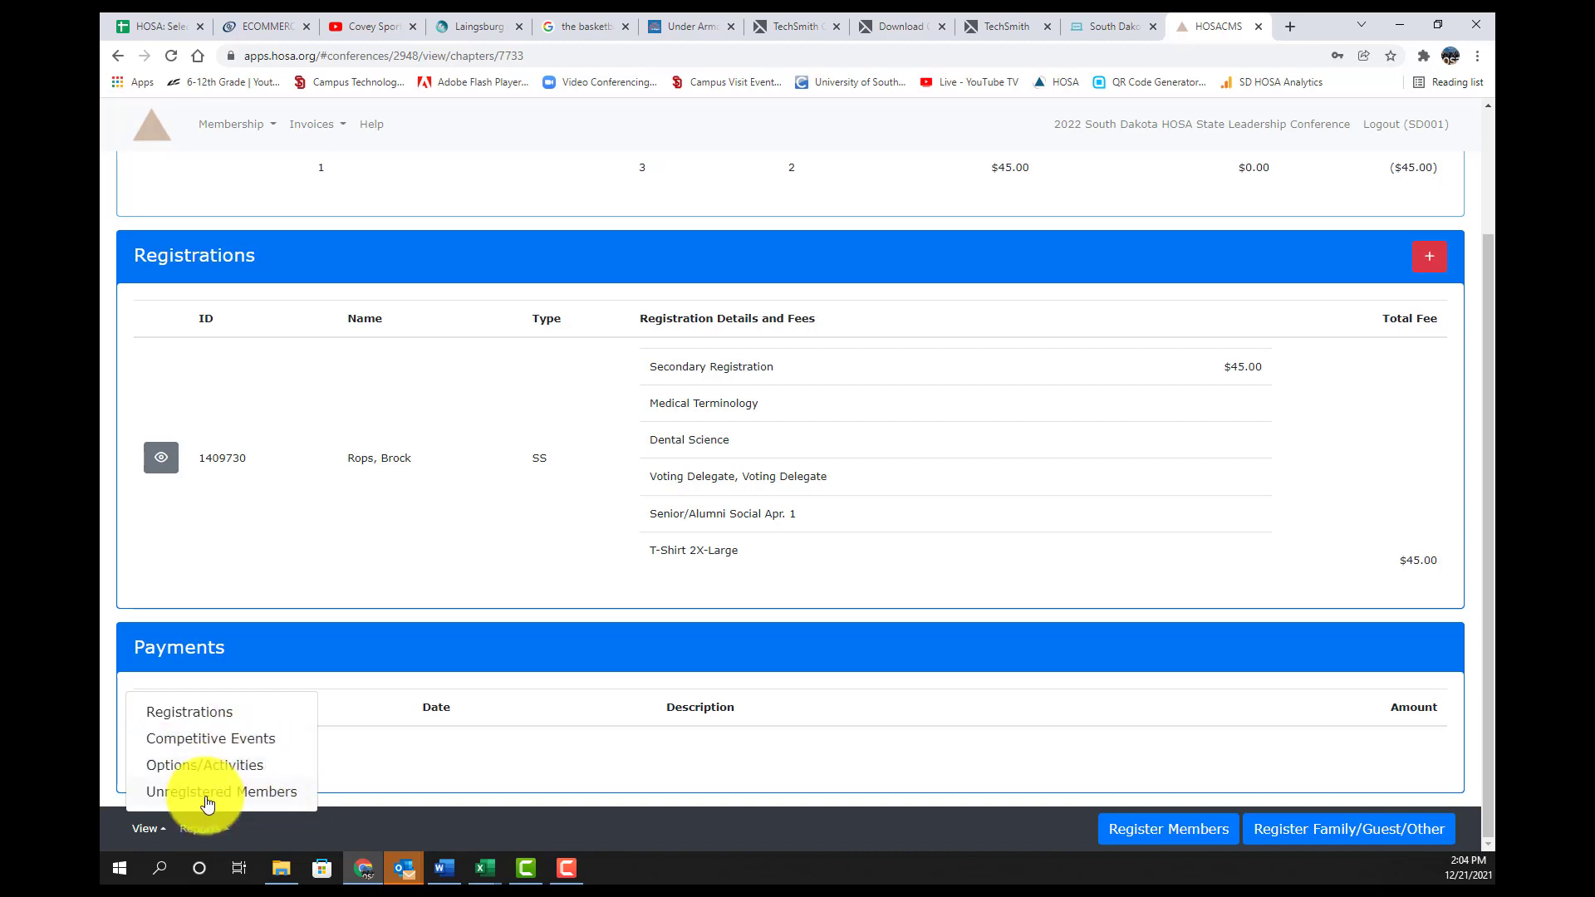
{"action": "left_click", "coordinate": [222, 830]}
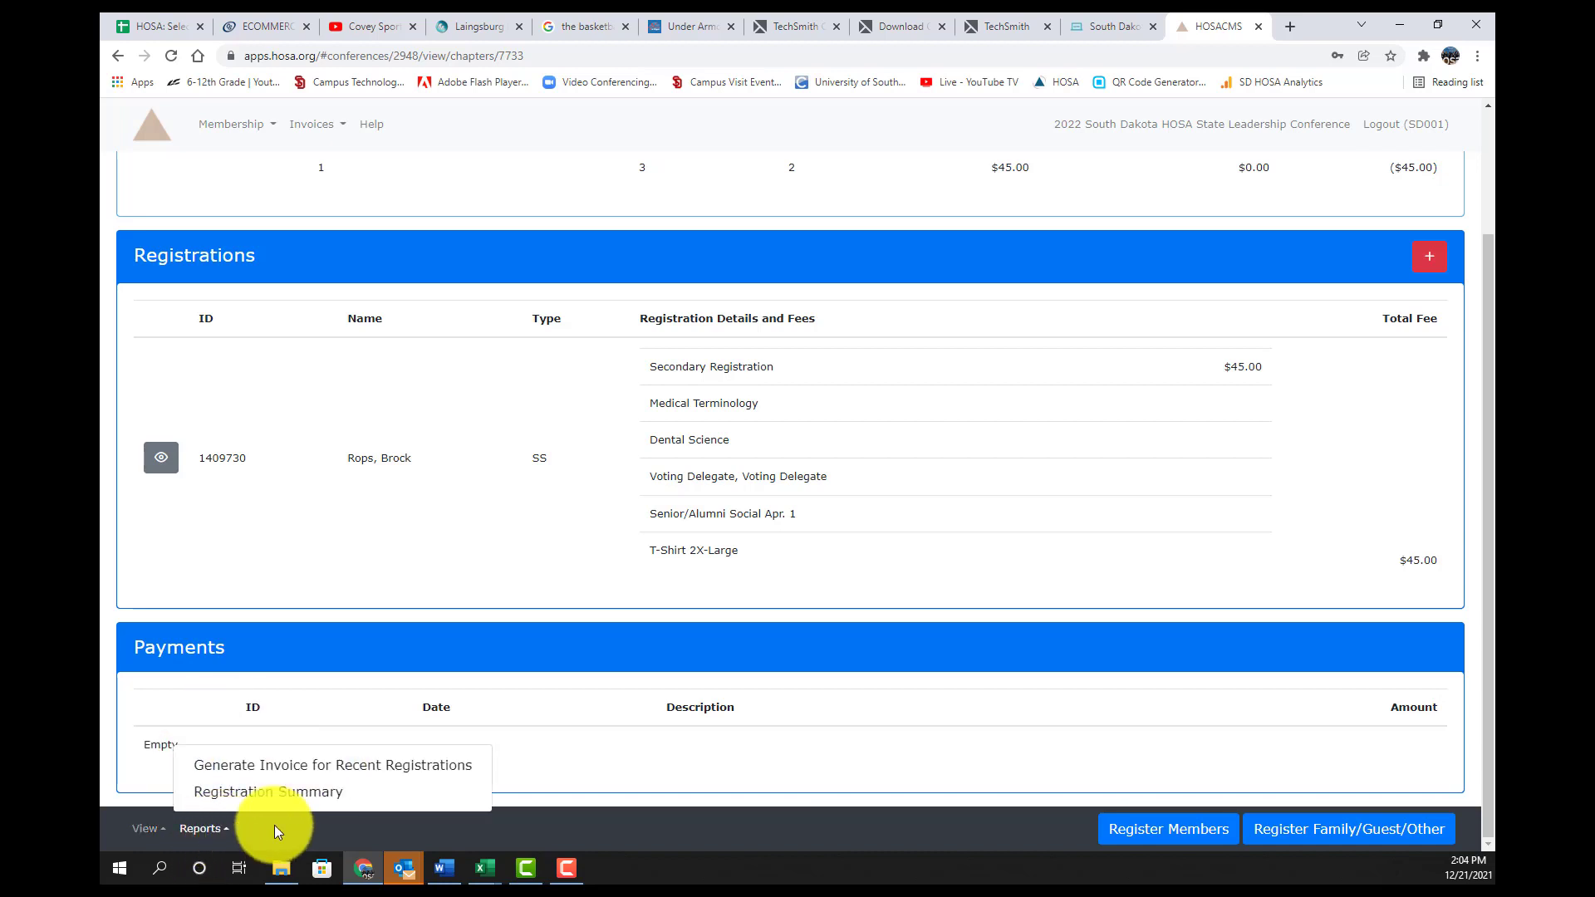